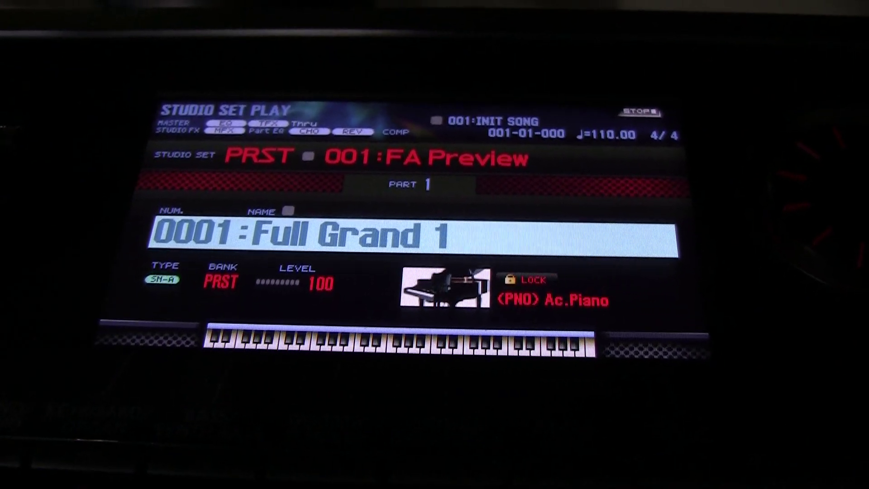
- Choose Format SD Card from the synth's Utility menu to bring up the FORMAT SD CARD warning
key("Menu")
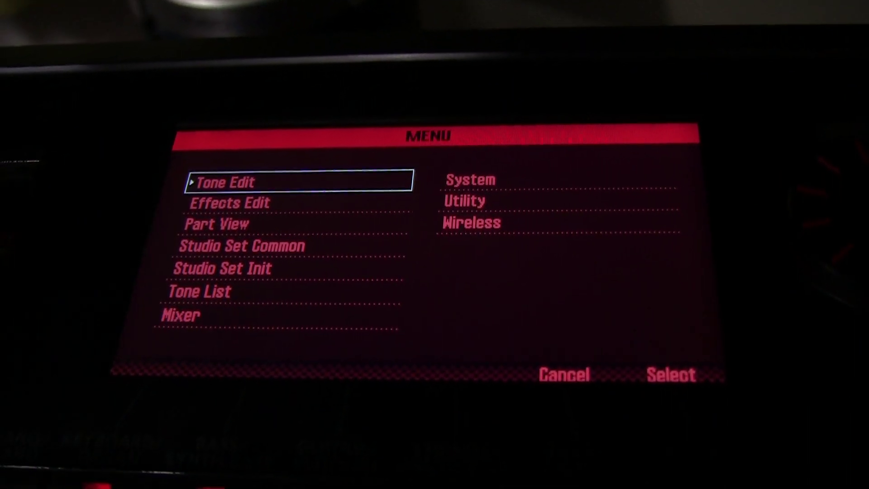
key("Right")
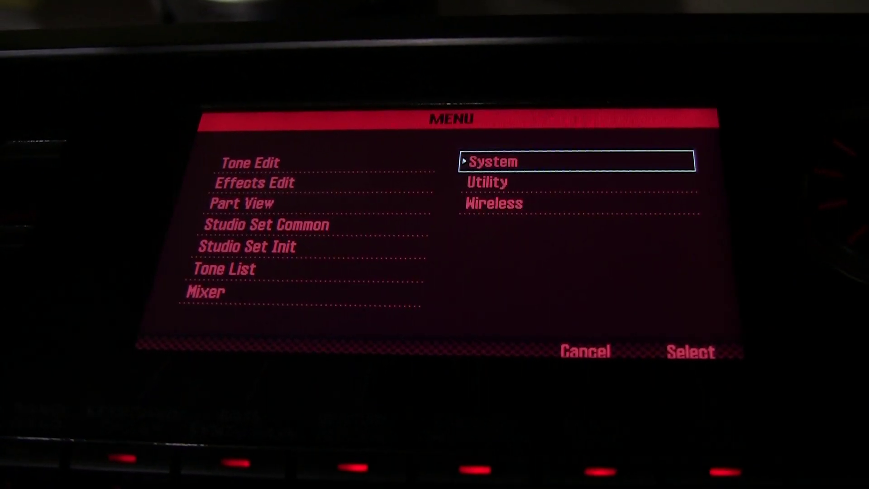
key("Down")
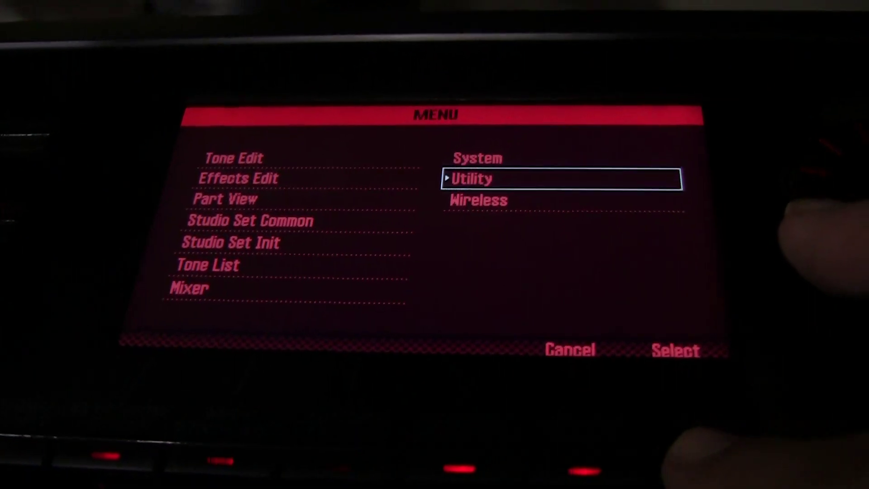
key("Return")
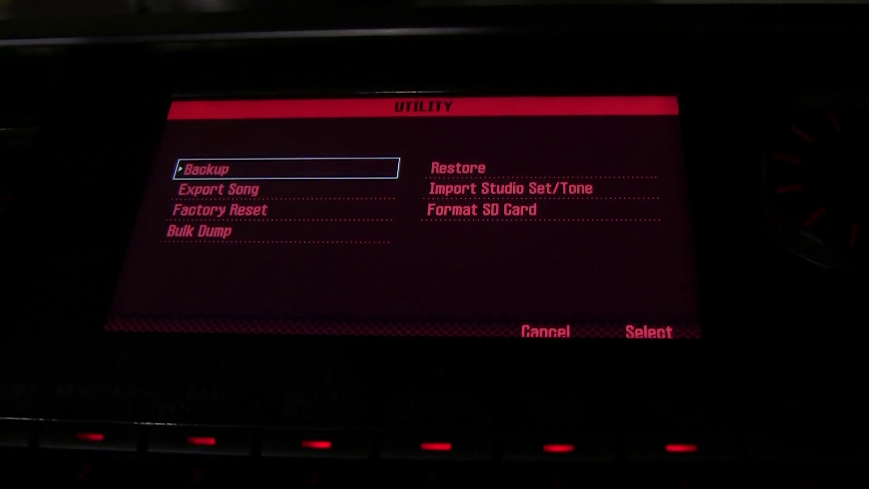
key("Right")
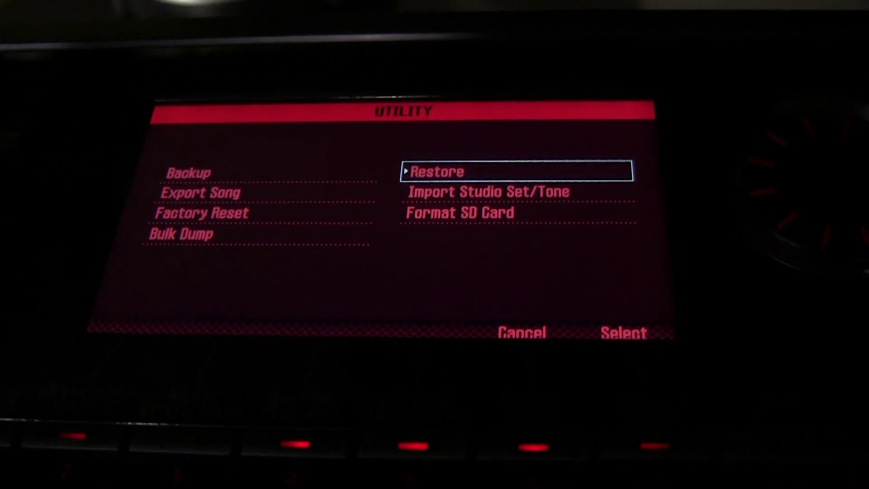
key("Down")
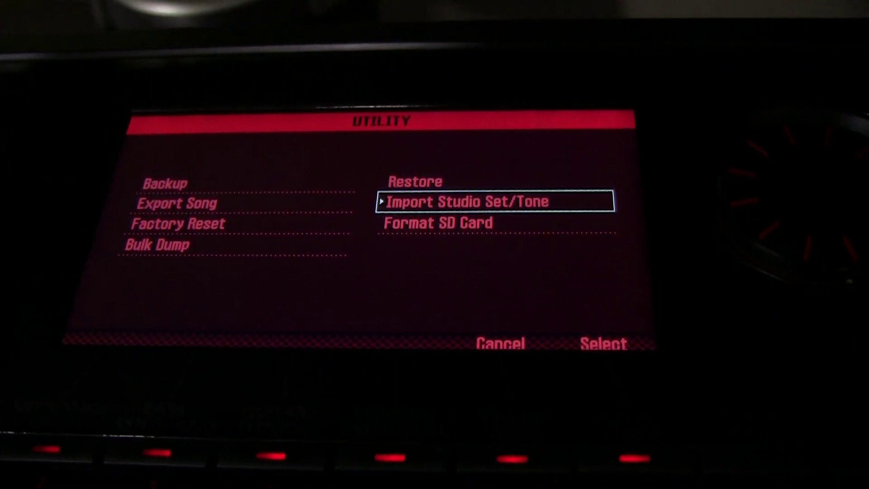
key("Down")
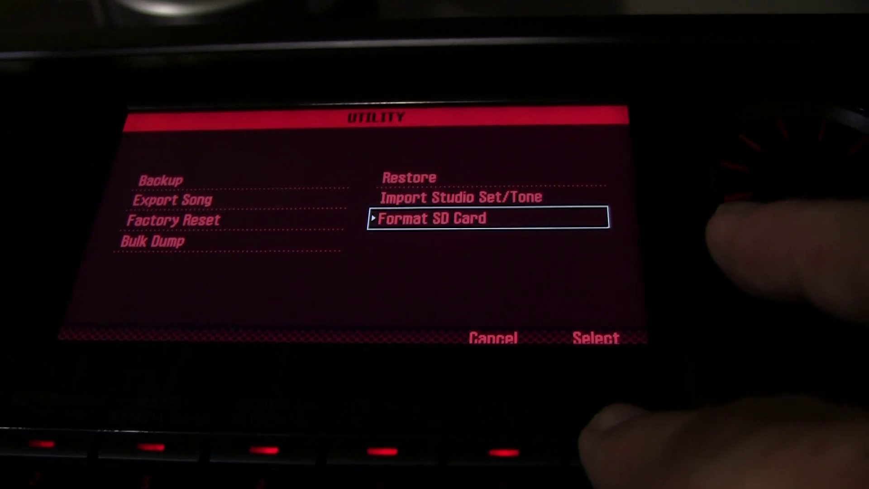
key("Return")
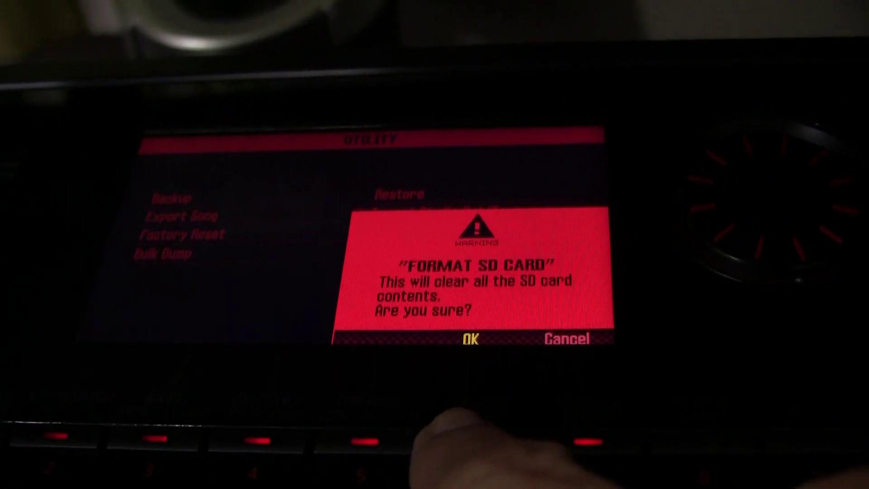
- Confirm with OK to clear all SD card contents
left_click(470, 437)
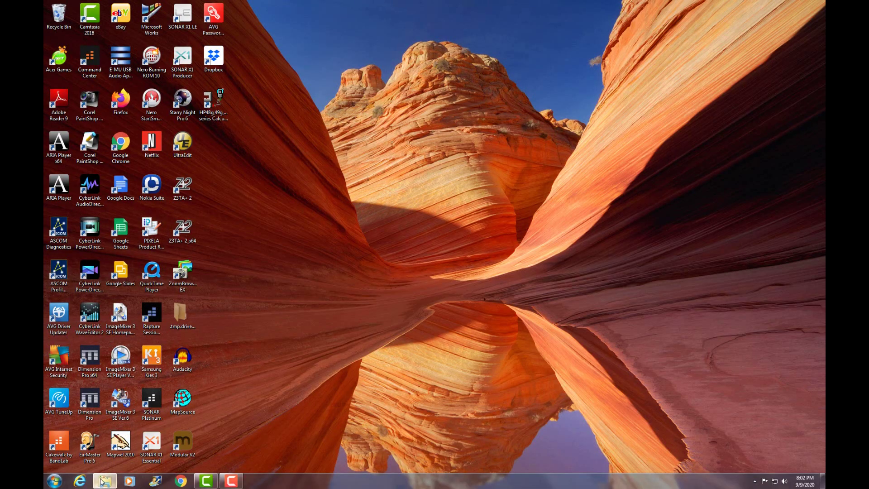
- Open Windows Explorer from the taskbar
left_click(105, 481)
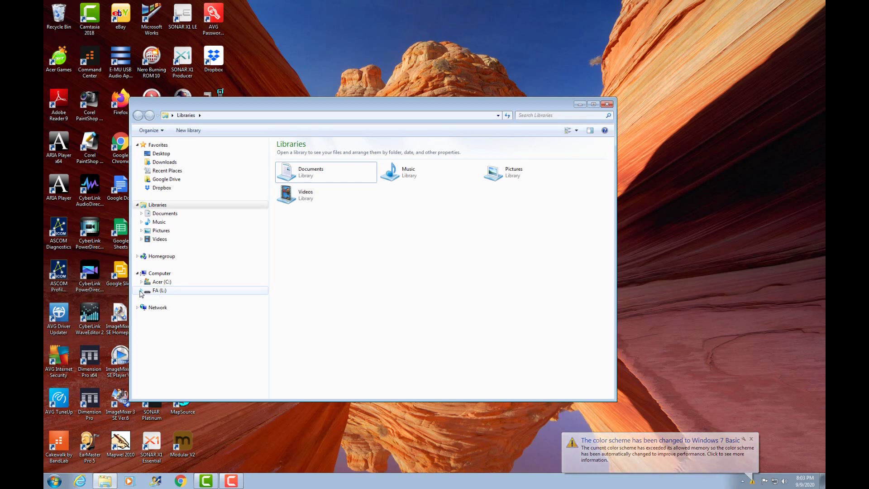
- Expand FA (L:) in the navigation pane to view its IMPORT and Roland folders
left_click(142, 291)
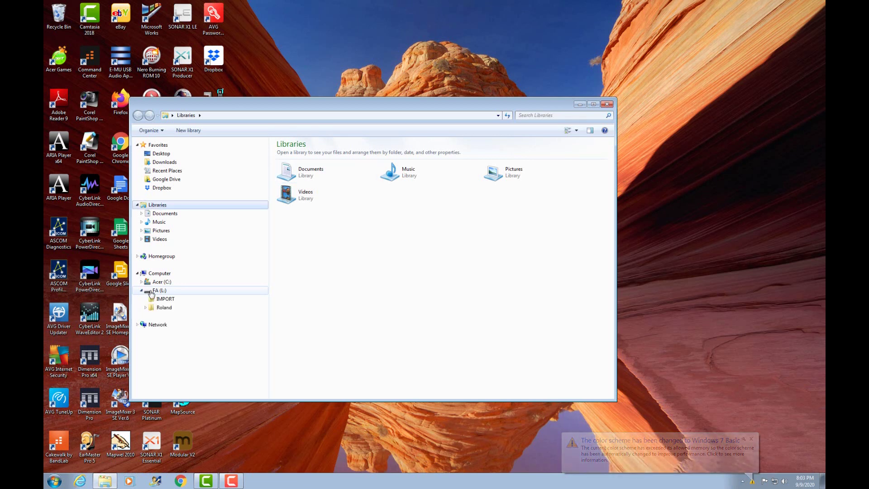
left_click(154, 292)
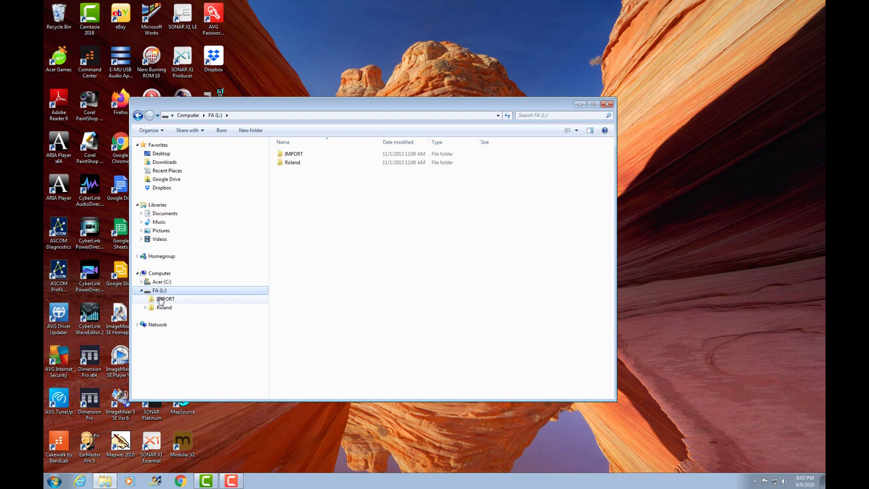
- Open the empty IMPORT folder, then go to Roland > FA
left_click(292, 155)
double_click(290, 156)
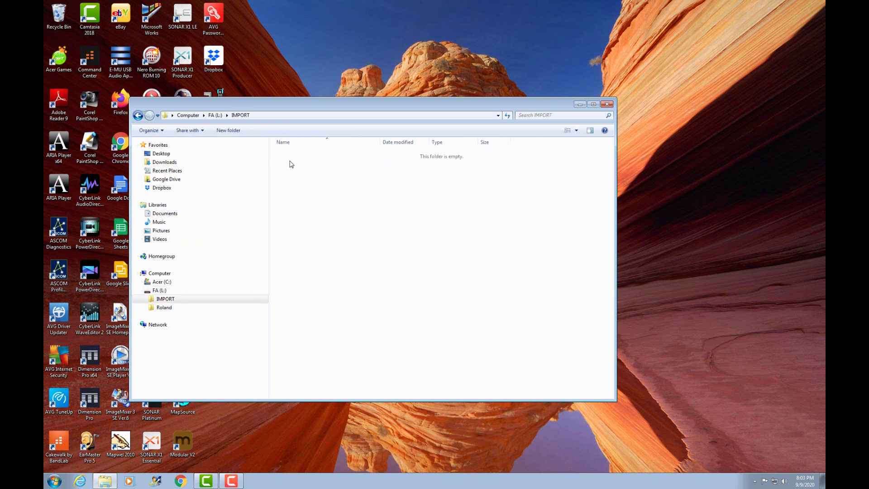
left_click(158, 308)
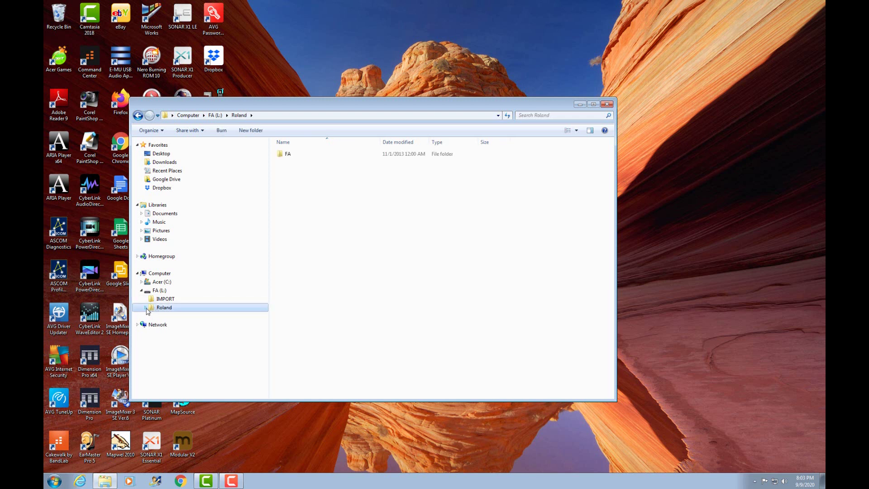
left_click(146, 308)
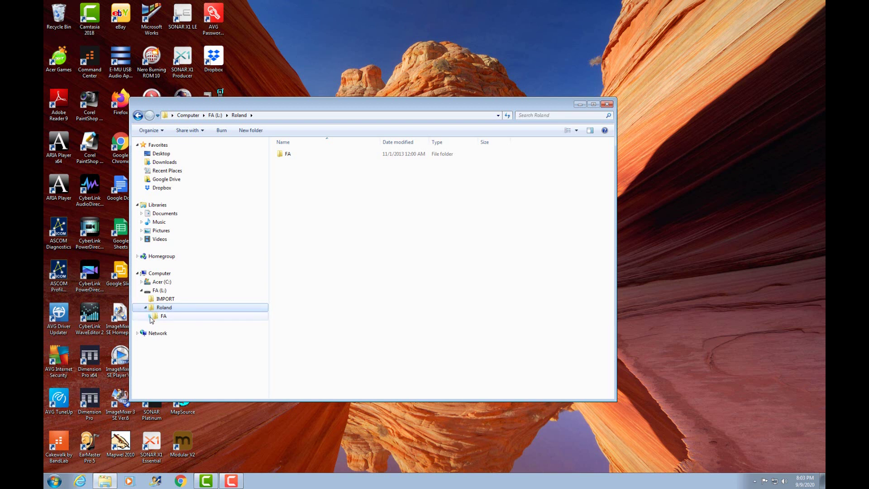
left_click(150, 317)
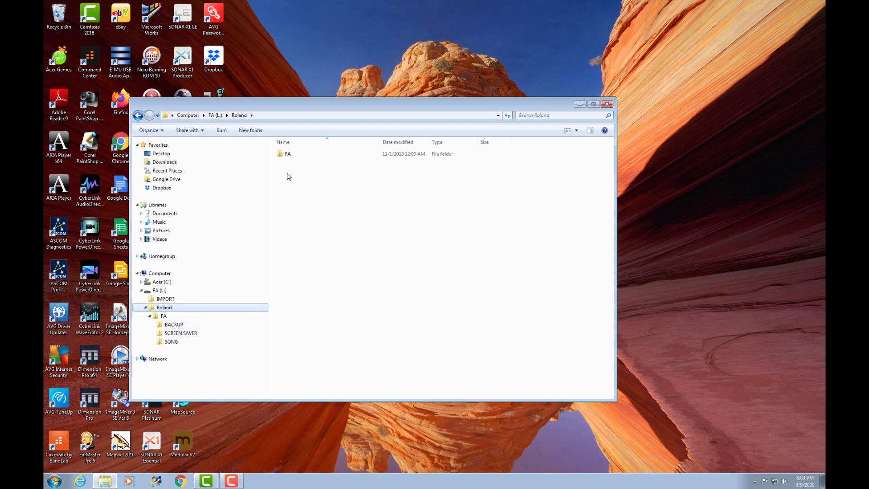
double_click(292, 156)
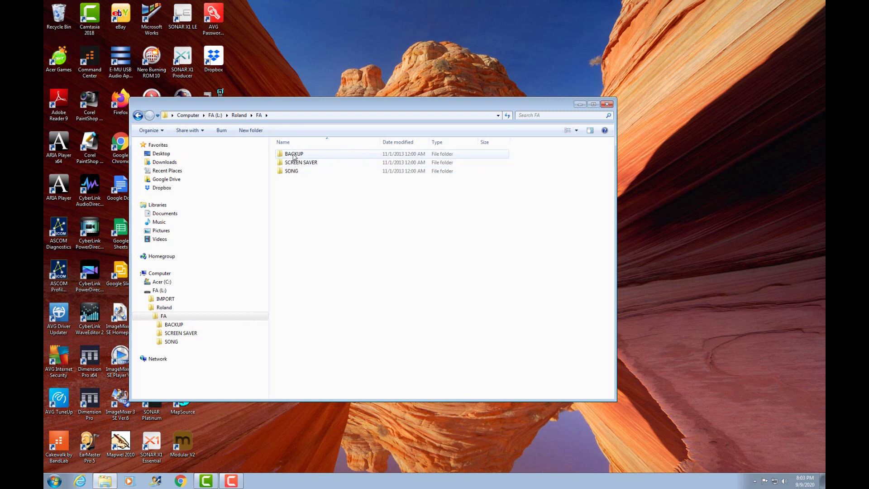
- Check the BACKUP, SCREEN SAVER and SONG folders in turn, returning to FA each time
double_click(294, 156)
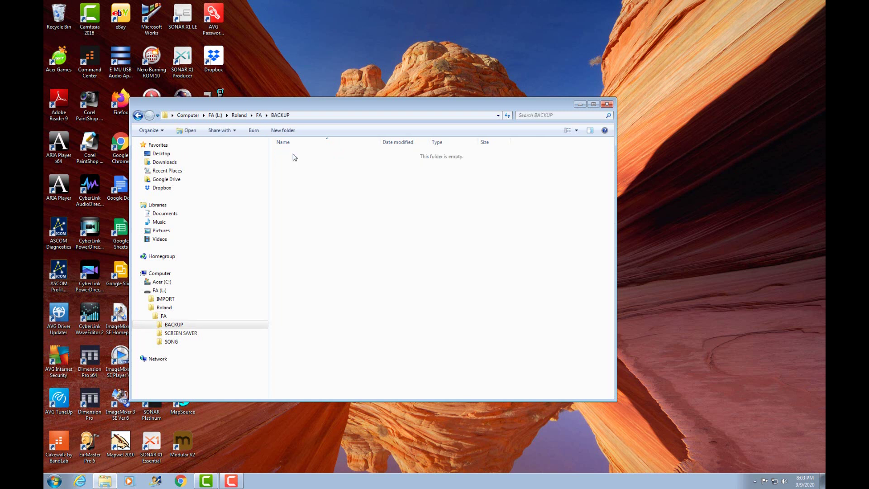
left_click(138, 117)
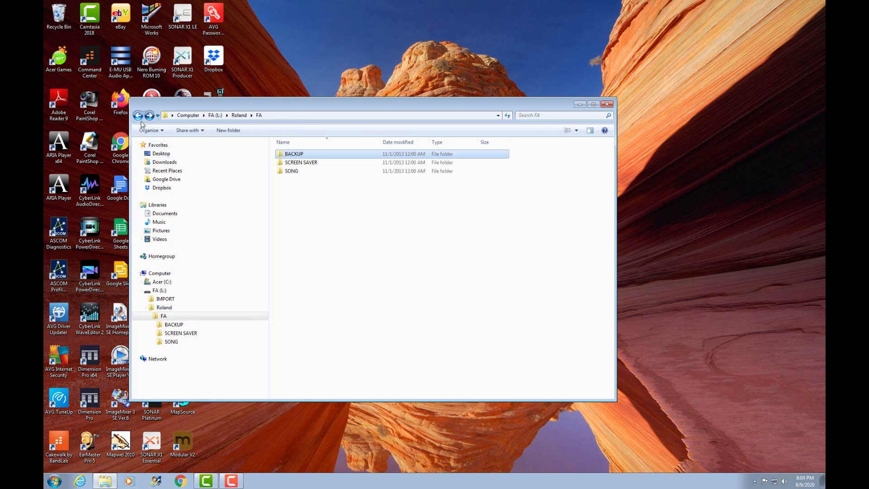
left_click(305, 164)
double_click(305, 164)
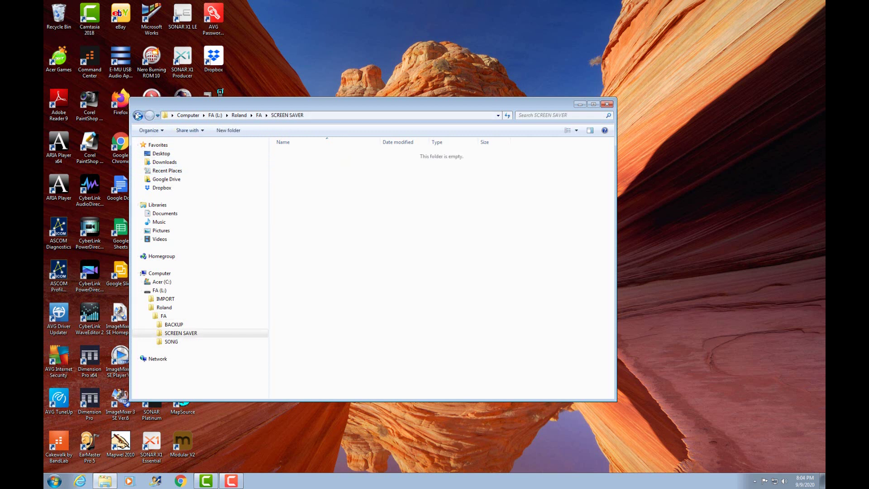
left_click(139, 116)
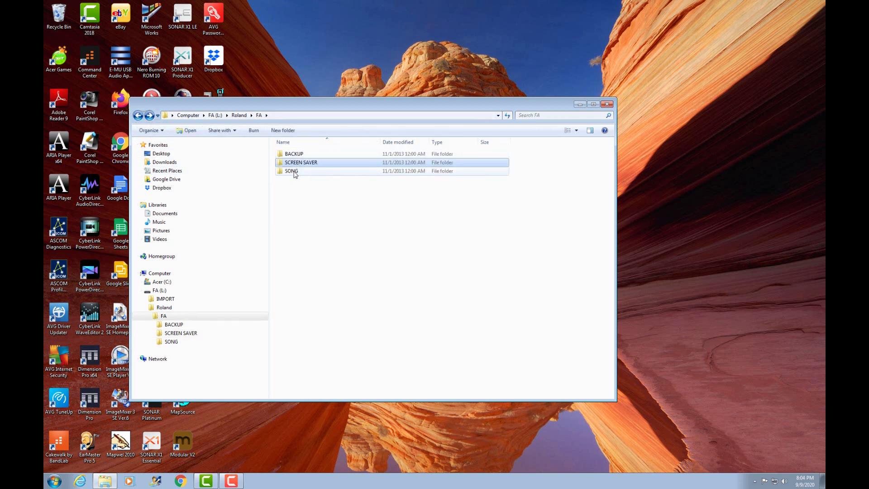
double_click(290, 172)
left_click(138, 115)
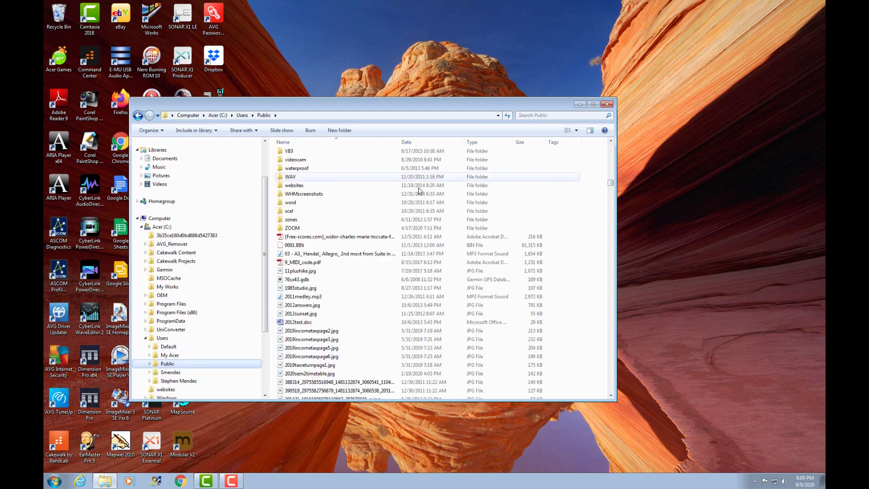
- Copy 0001.BIN and paste it into the FA card's empty SCREEN SAVER folder
left_click(296, 245)
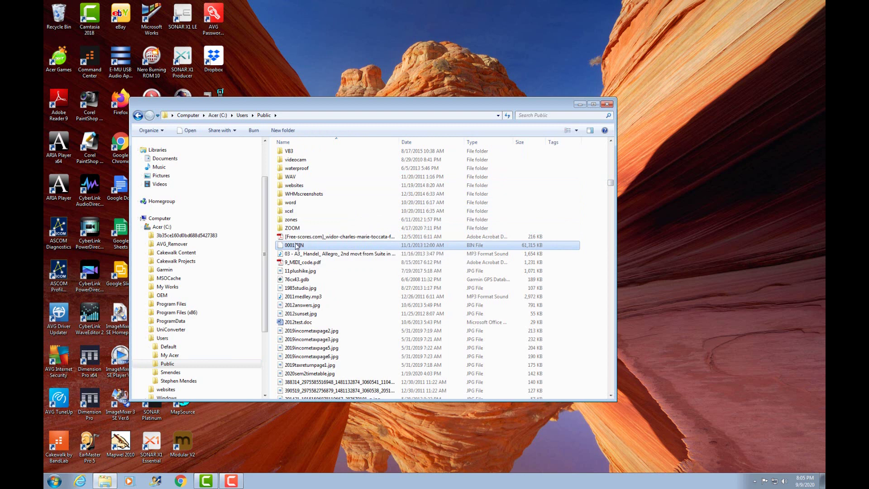
right_click(296, 245)
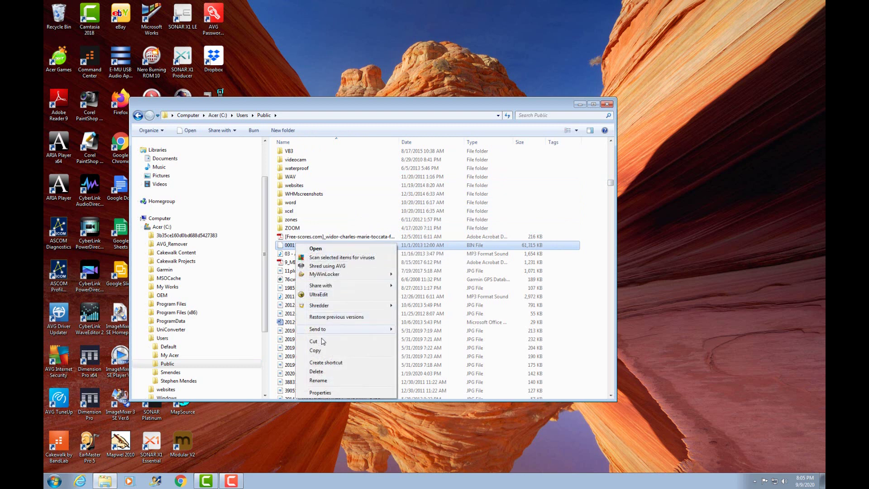
left_click(317, 351)
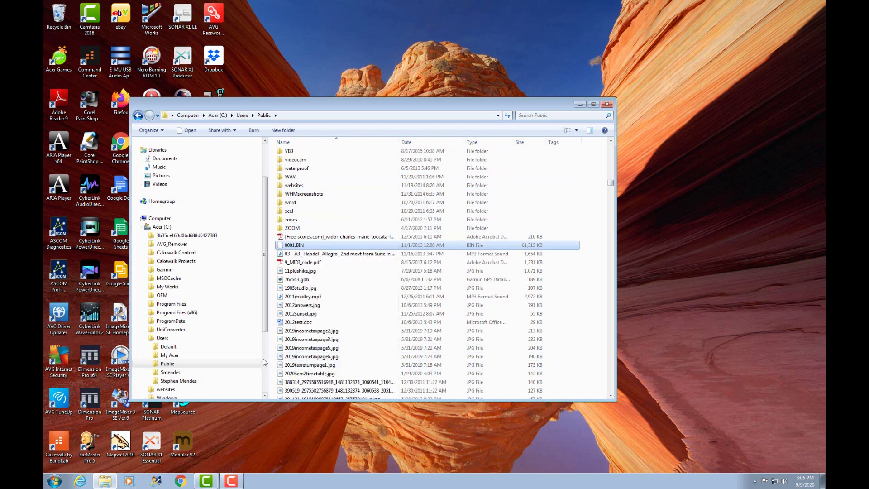
left_click_drag(266, 333, 264, 374)
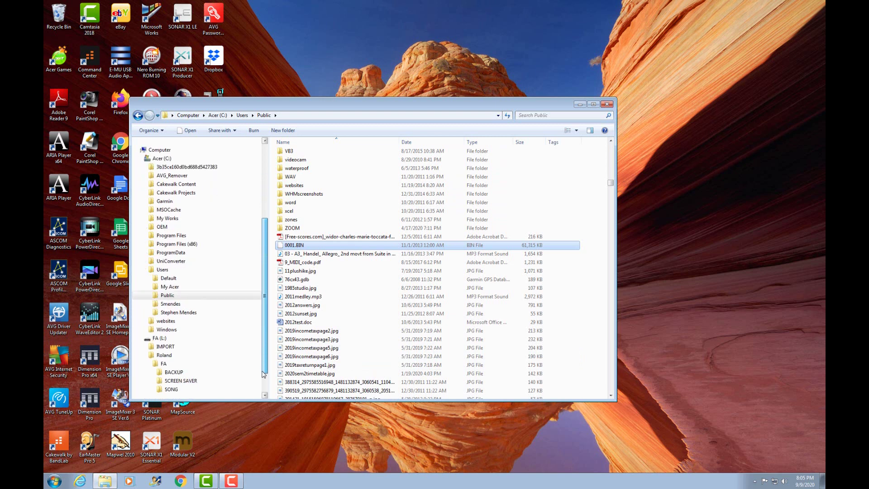
left_click(186, 382)
right_click(345, 207)
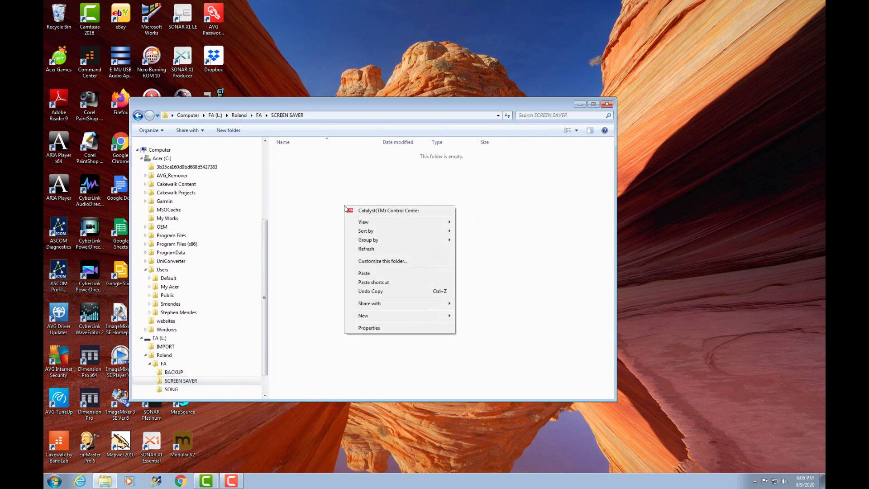
left_click(366, 274)
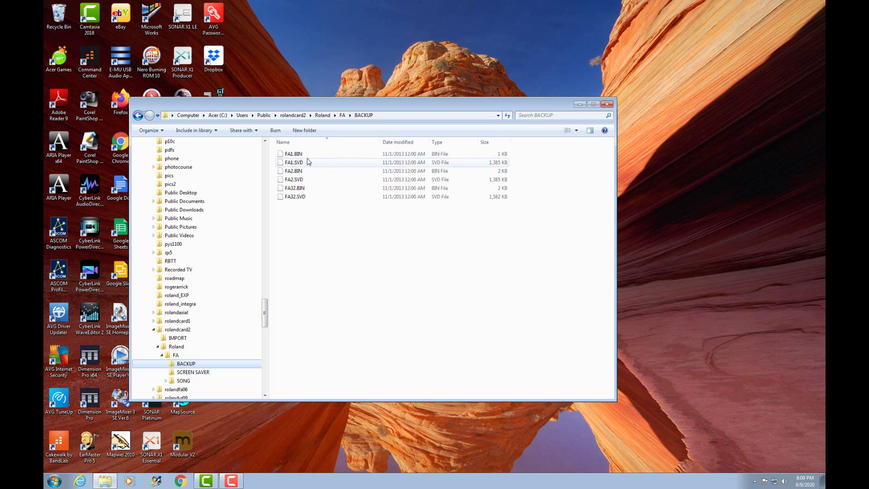
- Expand SONG in the tree and collapse its 0001~0100 subfolder
left_click(167, 382)
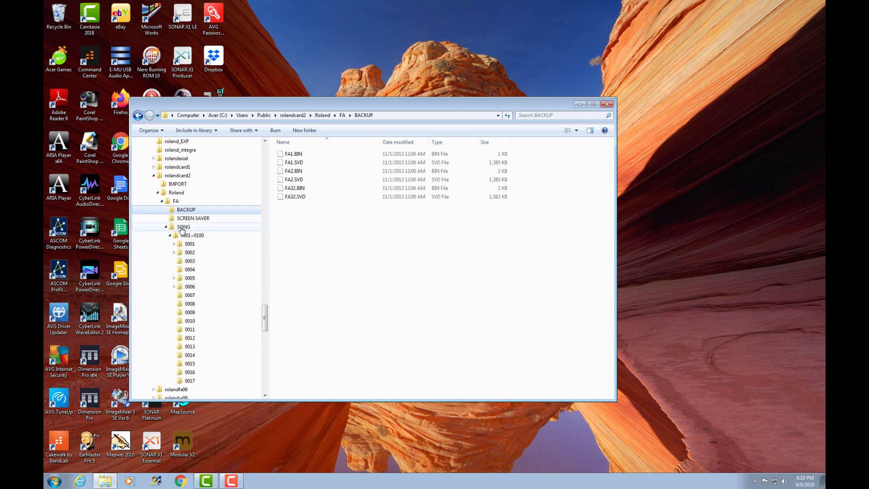
left_click(170, 235)
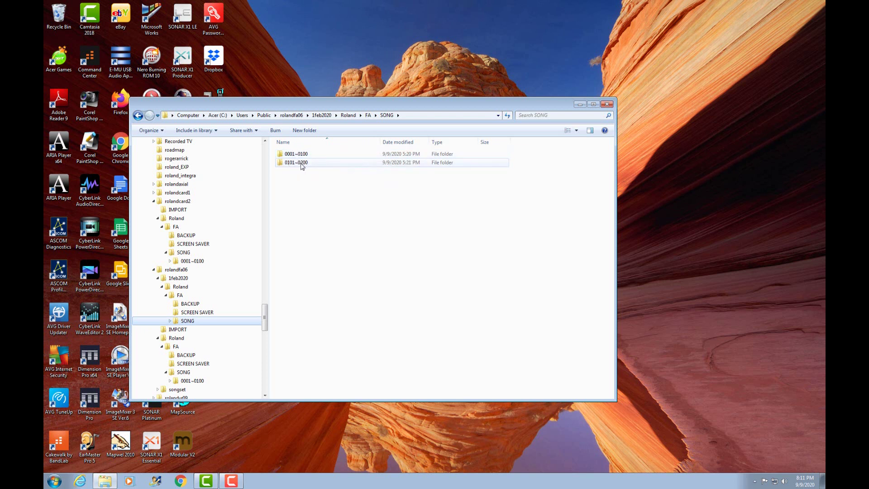
- Open the 0101~0200 folder from the SONG file list
left_click(297, 165)
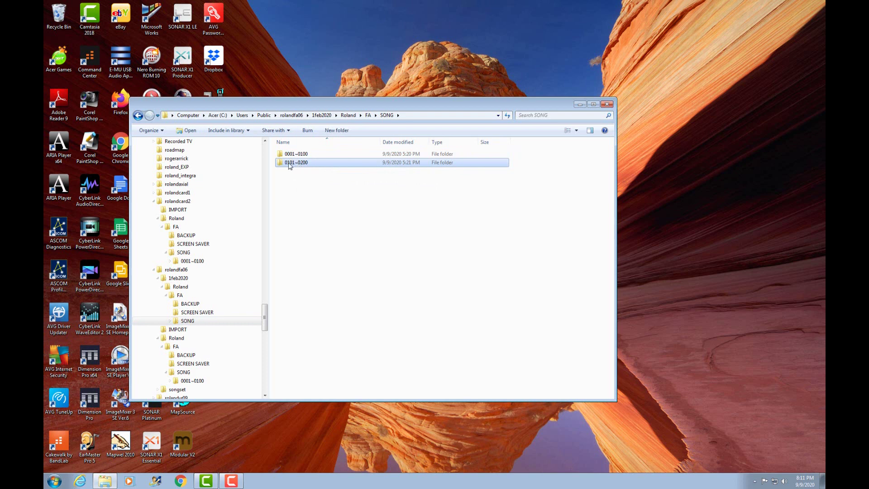
double_click(291, 165)
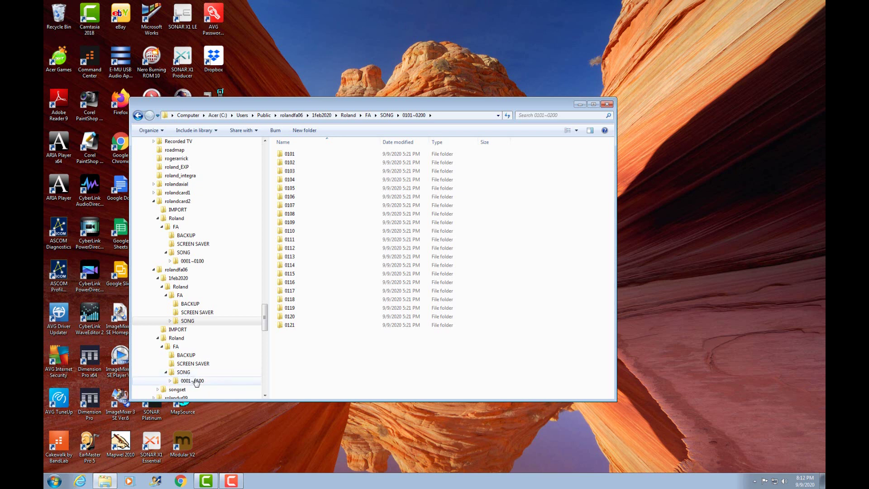
- Go back to the 0001~0100 folder list and open song folder 0057
key("alt+Left")
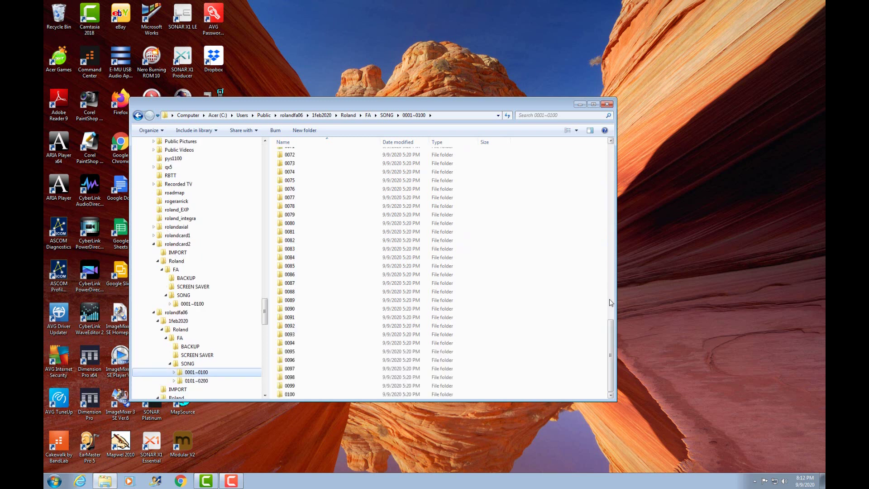
left_click_drag(611, 327, 608, 165)
left_click_drag(611, 152, 623, 238)
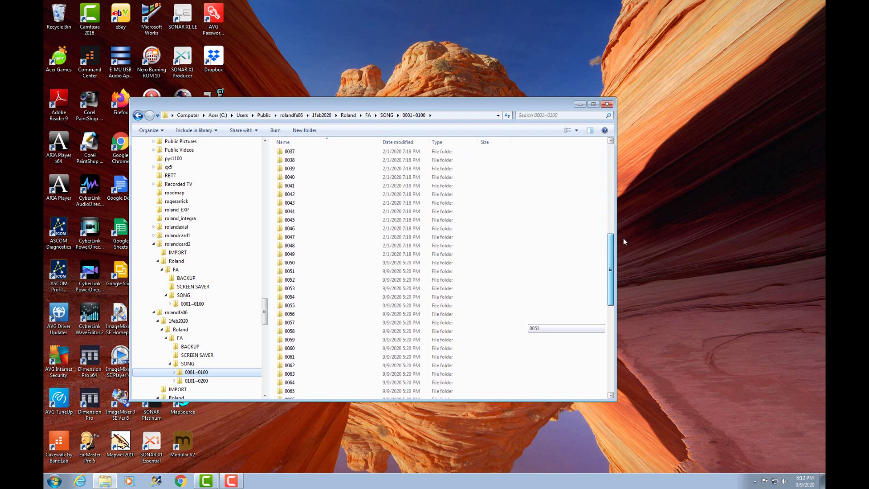
double_click(289, 324)
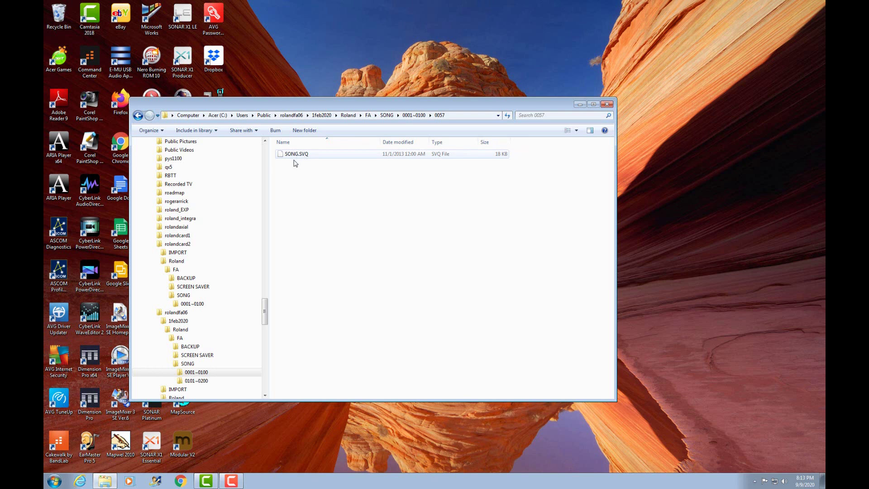
- Return to the list, open song folder 0053, then move on to folder 0050
left_click(138, 115)
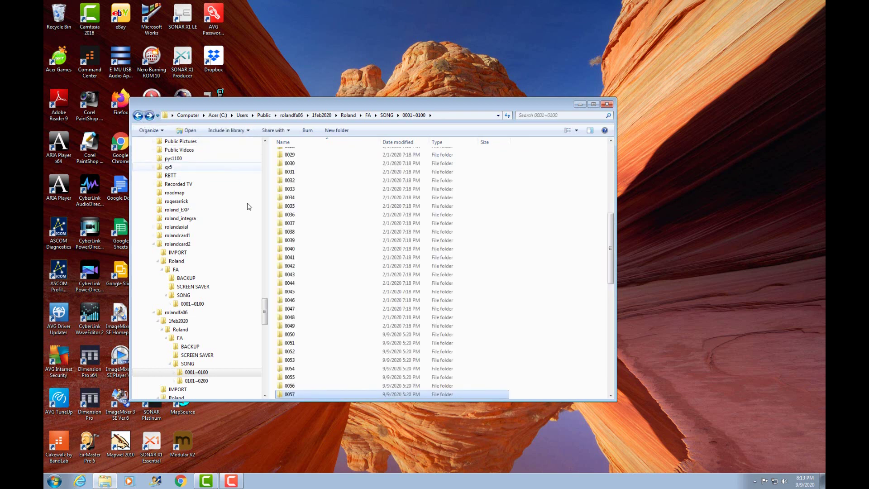
left_click(290, 360)
double_click(289, 361)
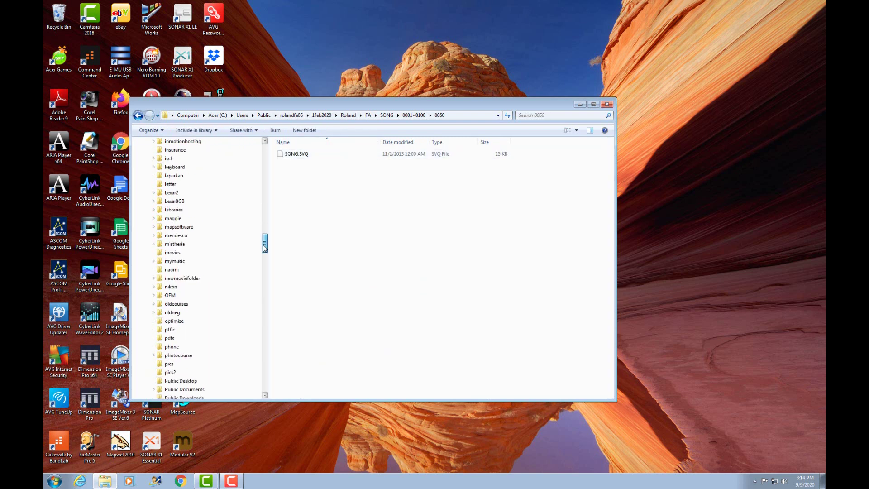
left_click_drag(261, 246, 261, 270)
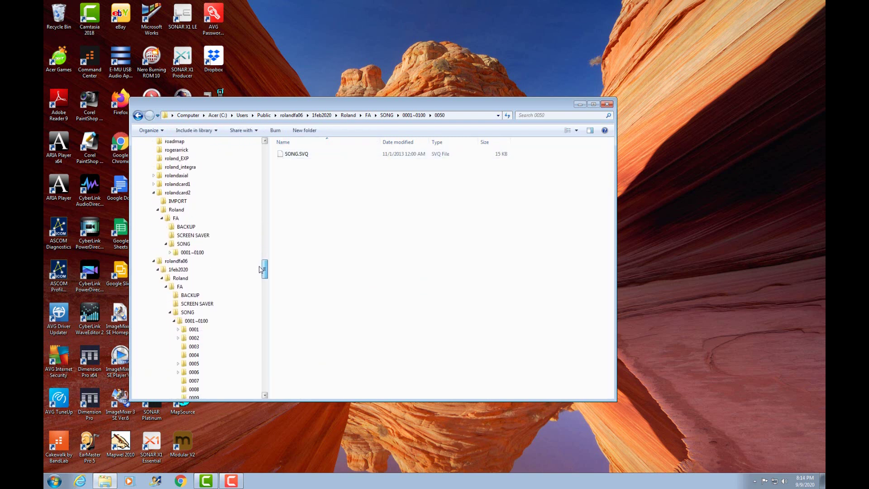
- Open song 0001's SMPL folder and scroll through the BANK1–BANK4 SMP sample files
left_click(178, 329)
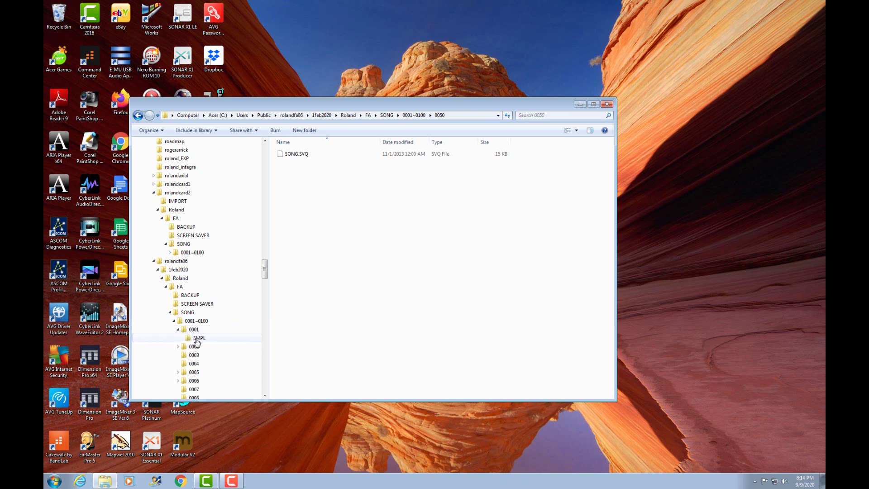
left_click(197, 339)
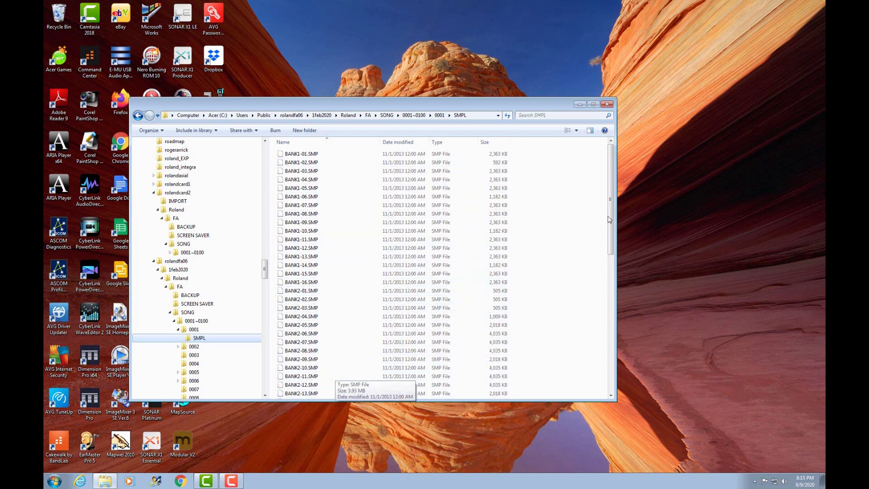
left_click_drag(612, 221, 613, 295)
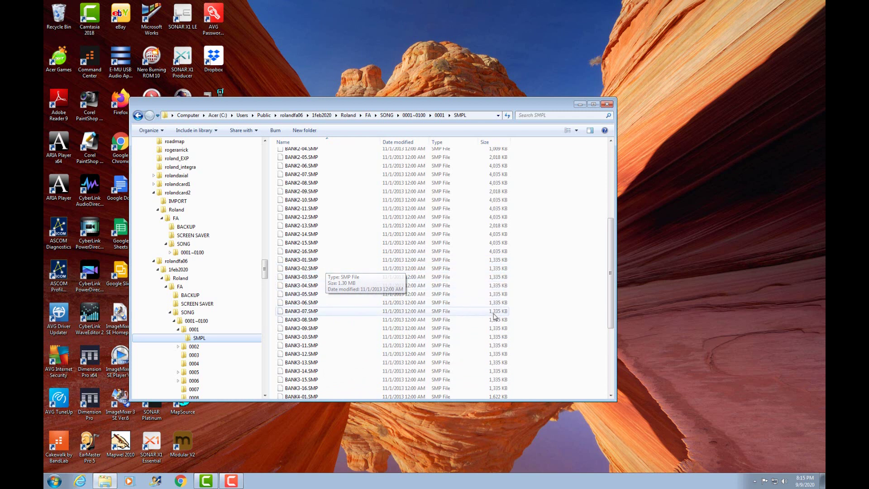
- Open song 0006's SMPL folder and inspect PADCONF.BIN and the FA1.SVD backup file
left_click(193, 372)
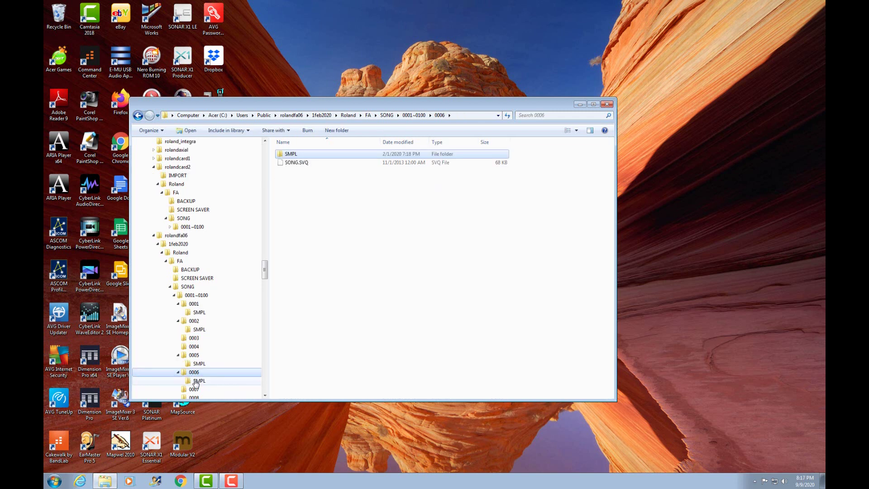
left_click(199, 382)
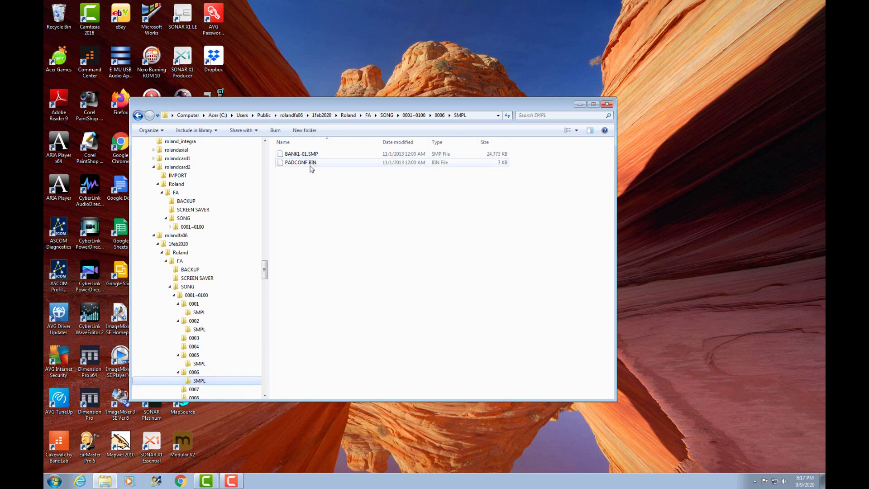
mouse_move(315, 168)
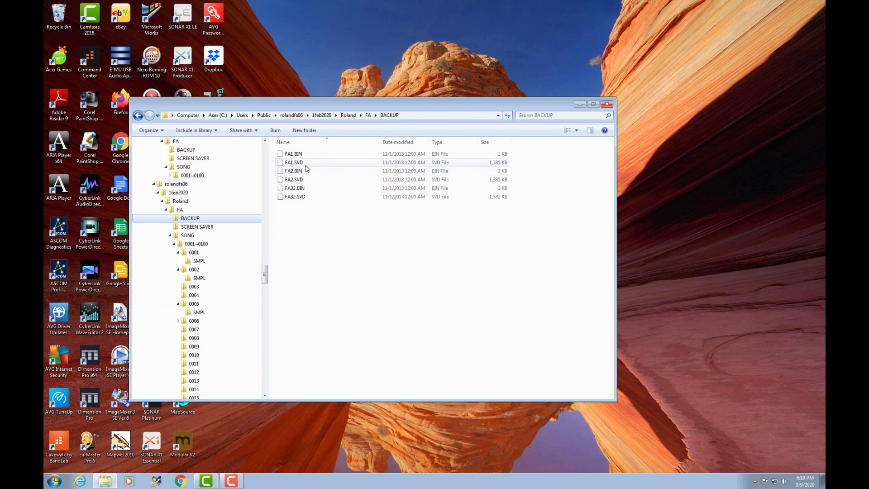
mouse_move(299, 165)
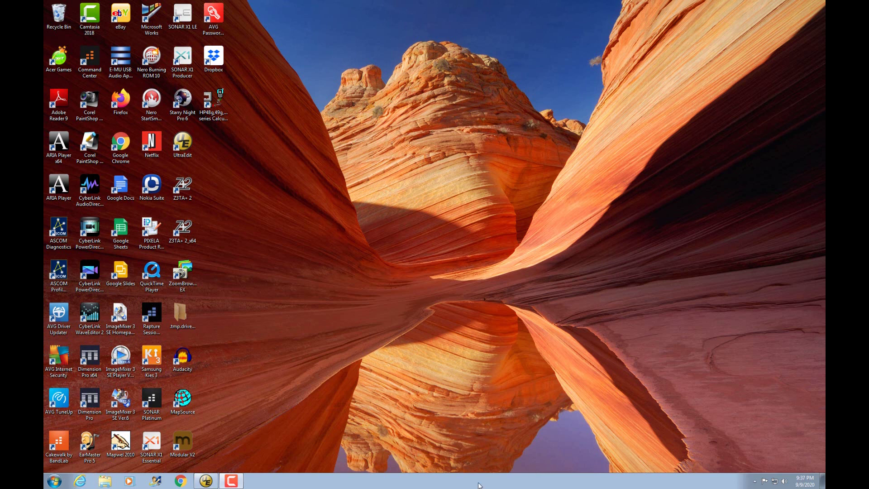
- Open FA2.SVD from the rolandcard1 BACKUP folder in UltraEdit's hex view
left_click(206, 482)
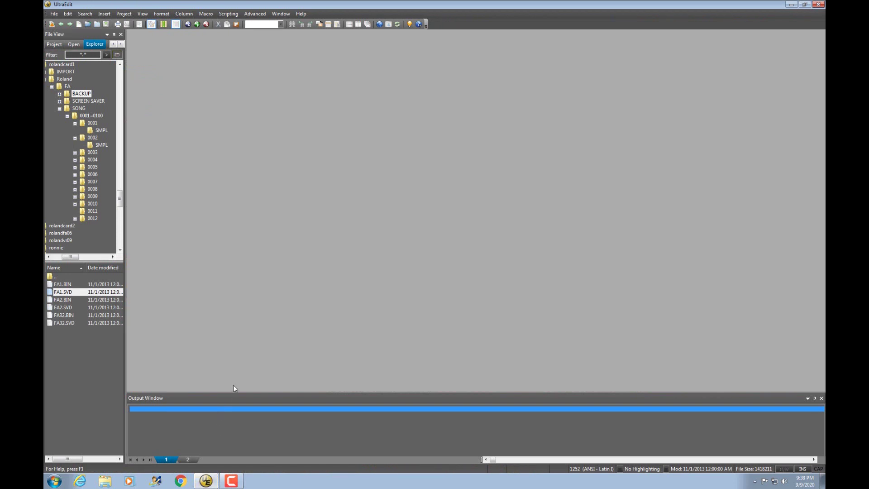
key("alt+f")
key("o")
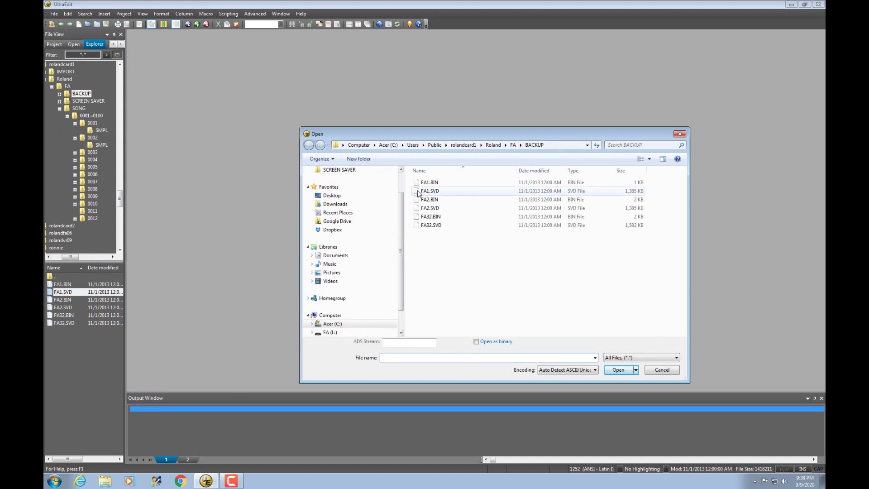
left_click(435, 210)
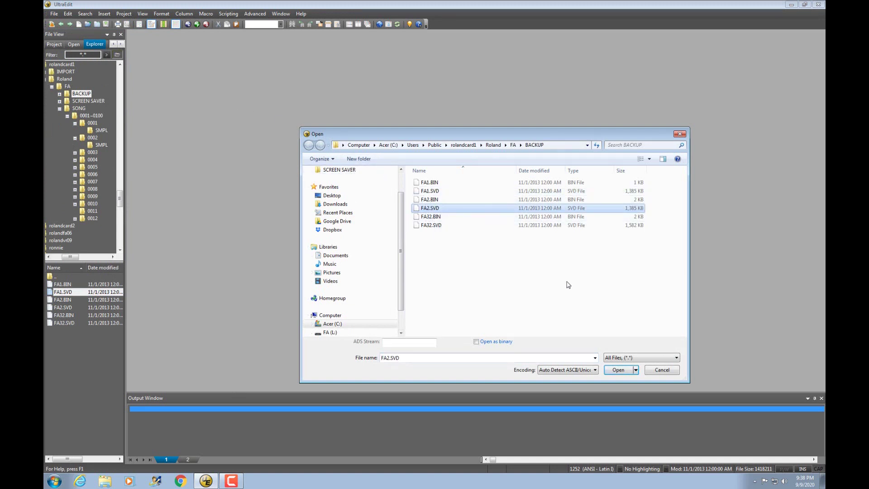
left_click(619, 371)
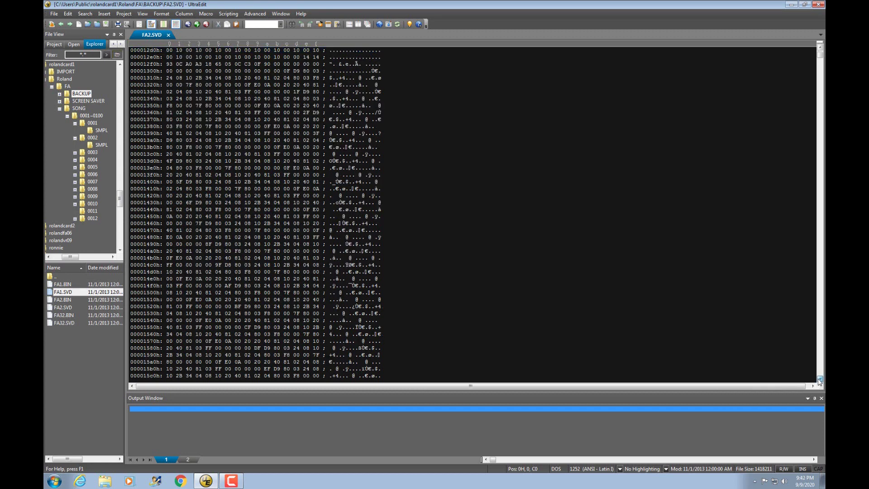
- Scroll FA2.SVD's hex data down to around offset 0x1650
left_click(820, 379)
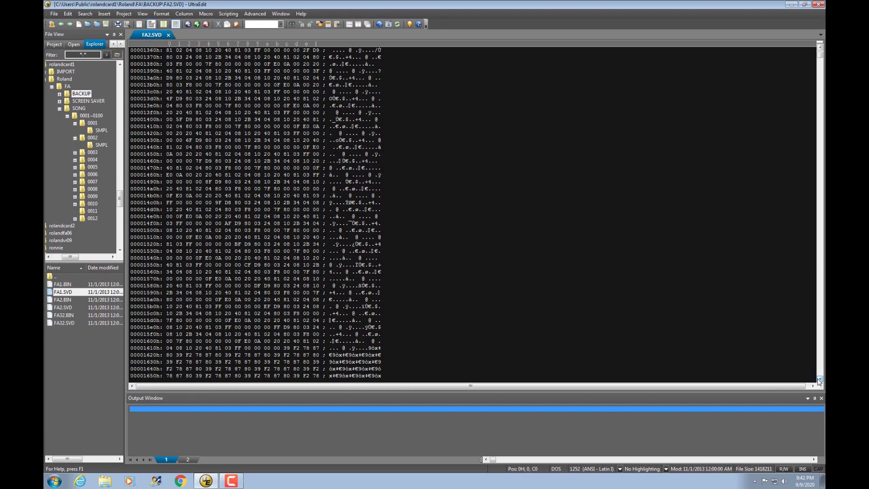
left_click_drag(820, 379, 819, 379)
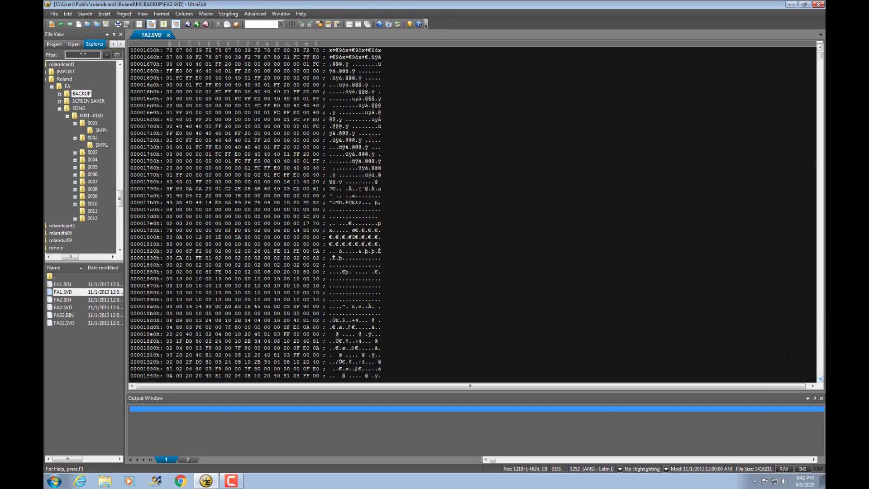